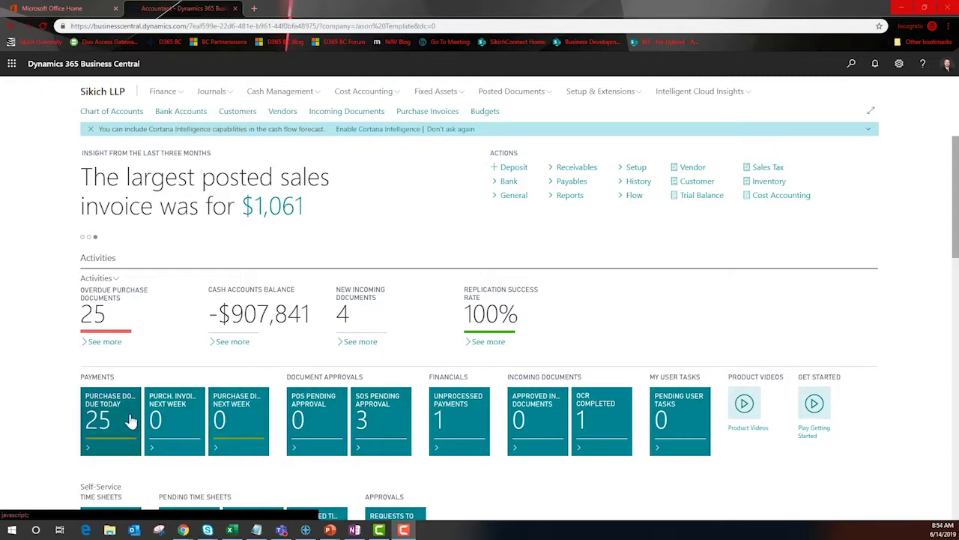
Search 'fixed a' and open Fixed Asset Setup, inspecting its COMPANY default depreciation book
scroll(308, 408, "down", 3)
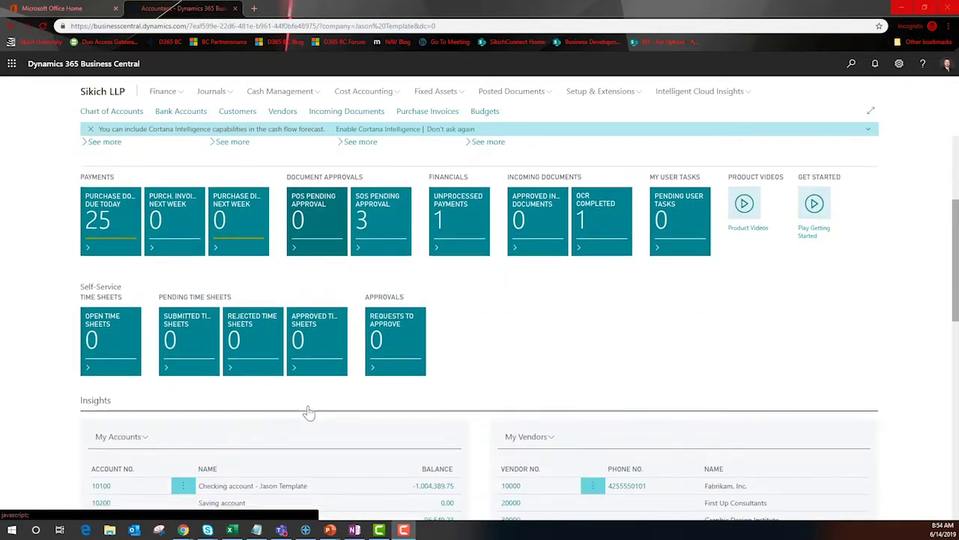
scroll(307, 411, "down", 2)
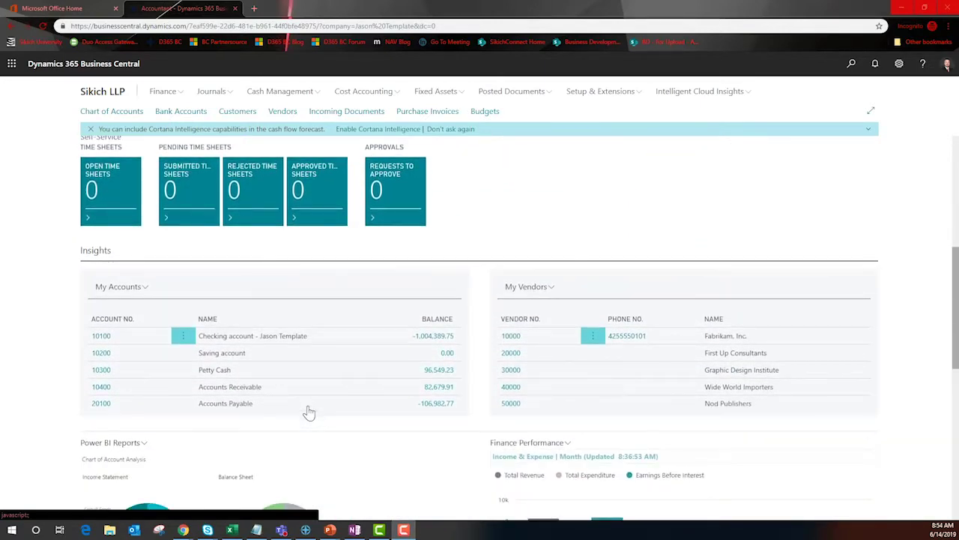
scroll(309, 412, "down", 2)
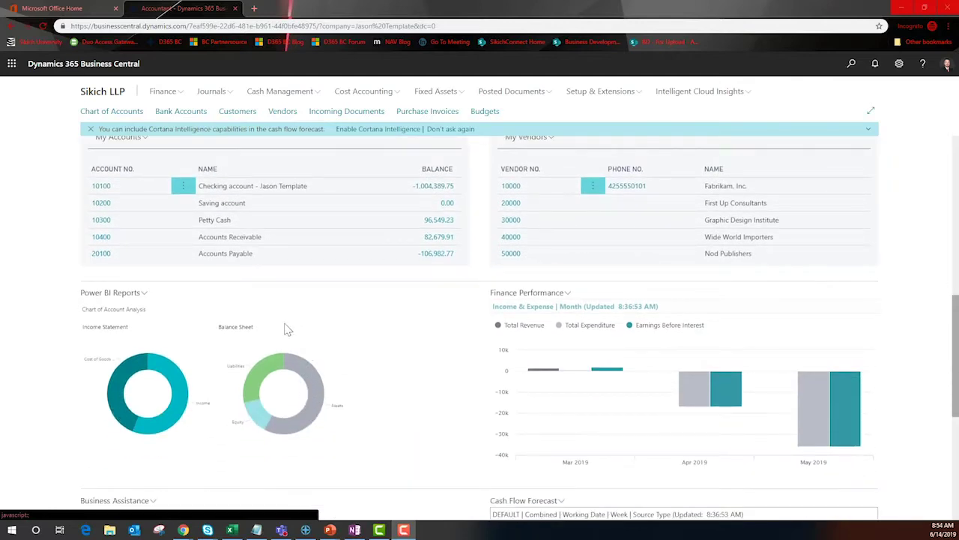
scroll(506, 399, "down", 3)
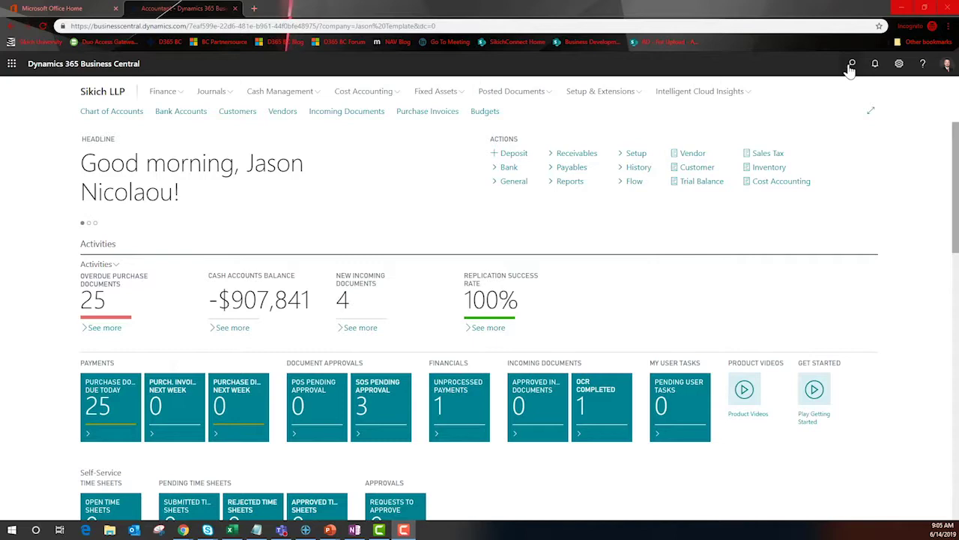
left_click(851, 64)
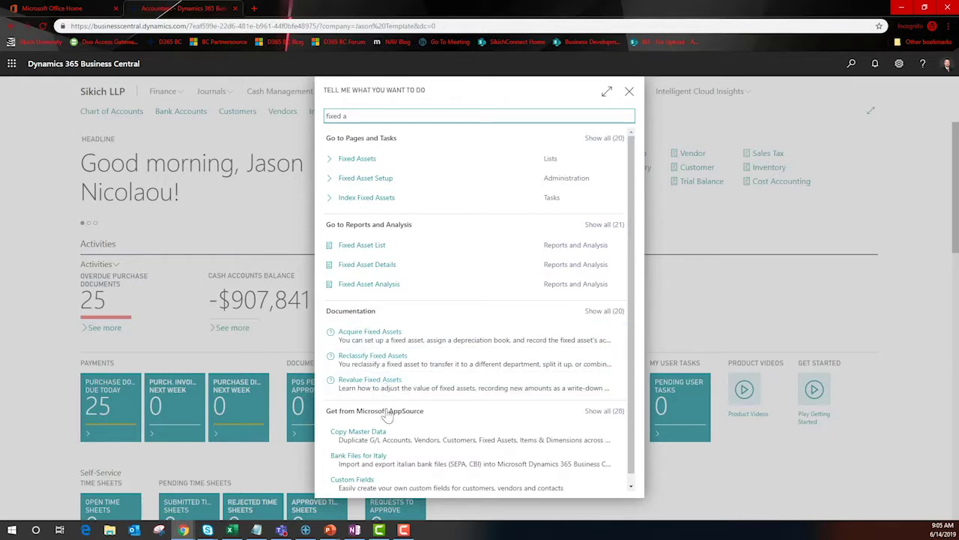
left_click(393, 182)
left_click(397, 194)
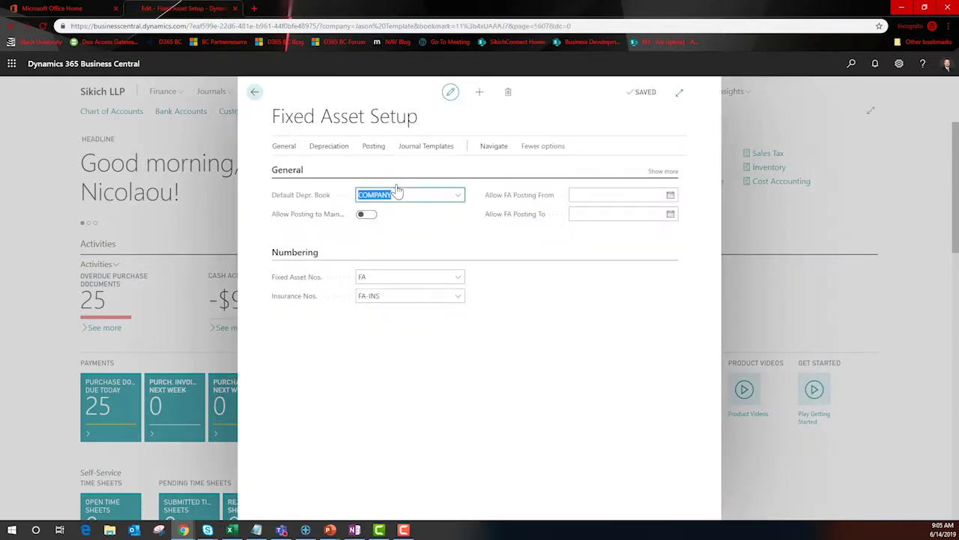
Review the General, Depreciation, Posting and Journal Templates action groups, then close Fixed Asset Setup
left_click(283, 148)
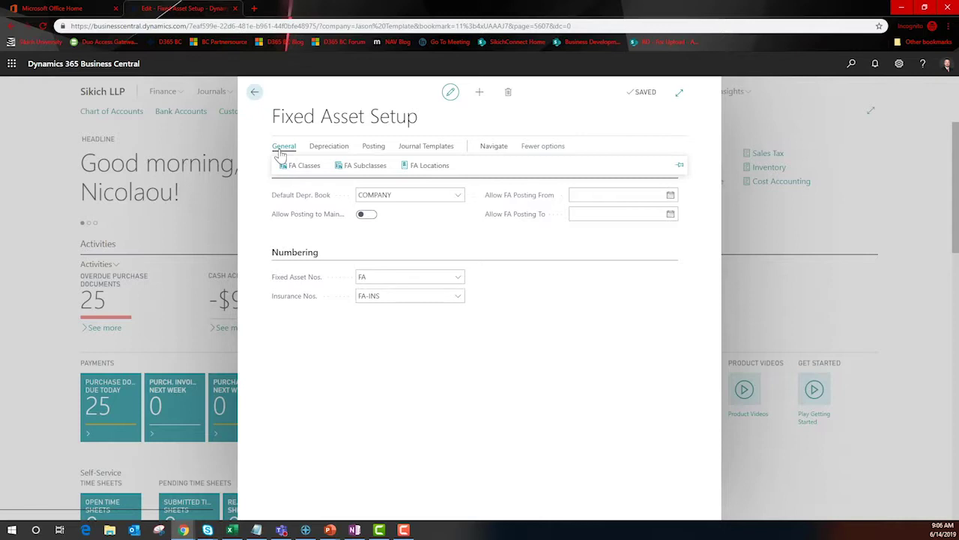
left_click(326, 148)
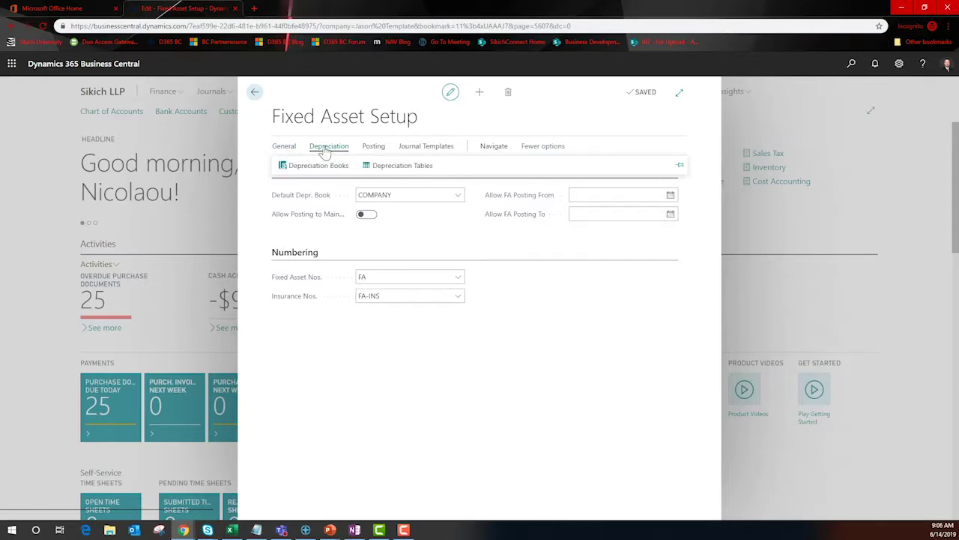
left_click(373, 150)
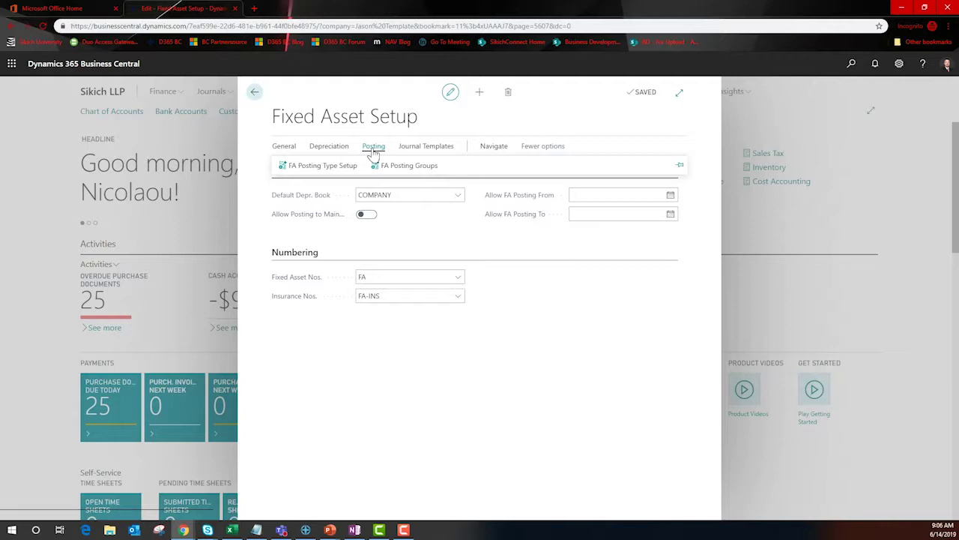
left_click(412, 150)
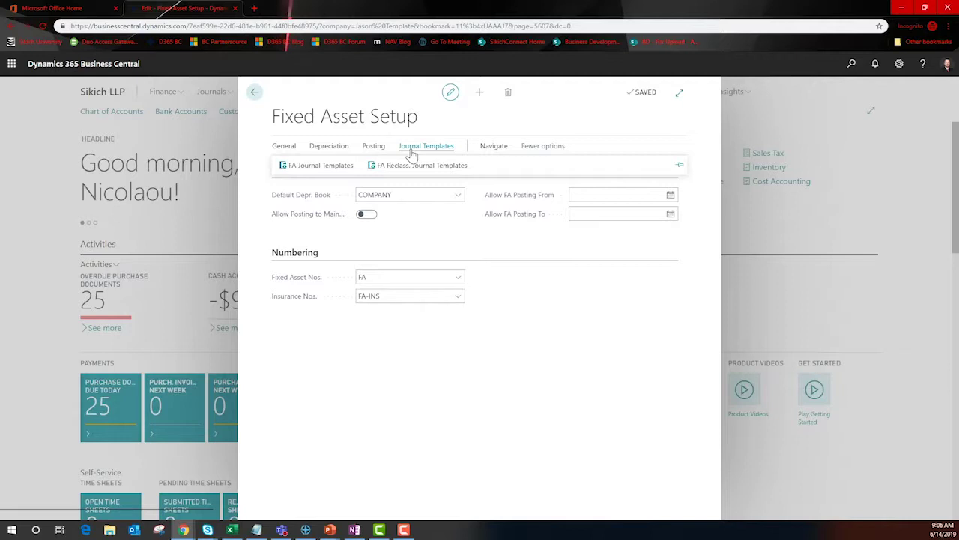
key("Escape")
left_click(437, 92)
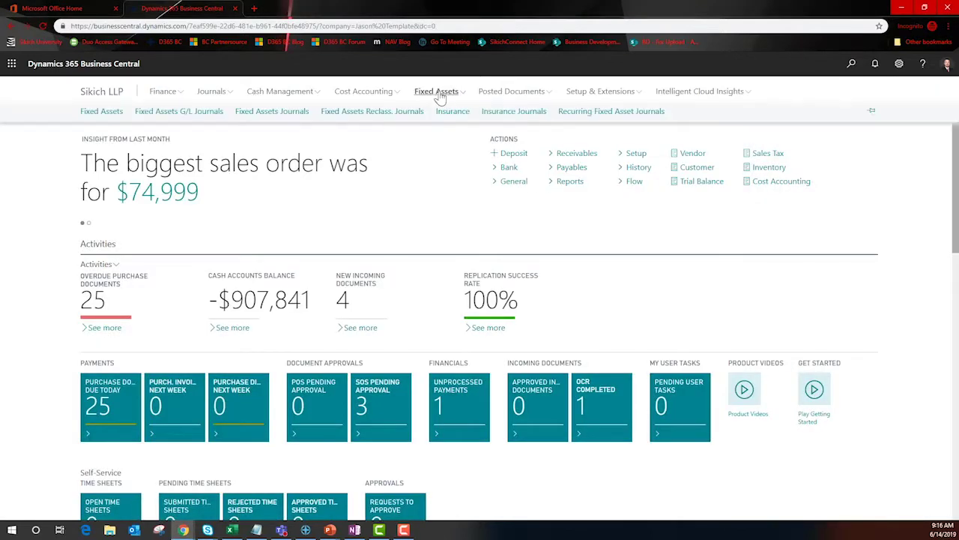
left_click(102, 111)
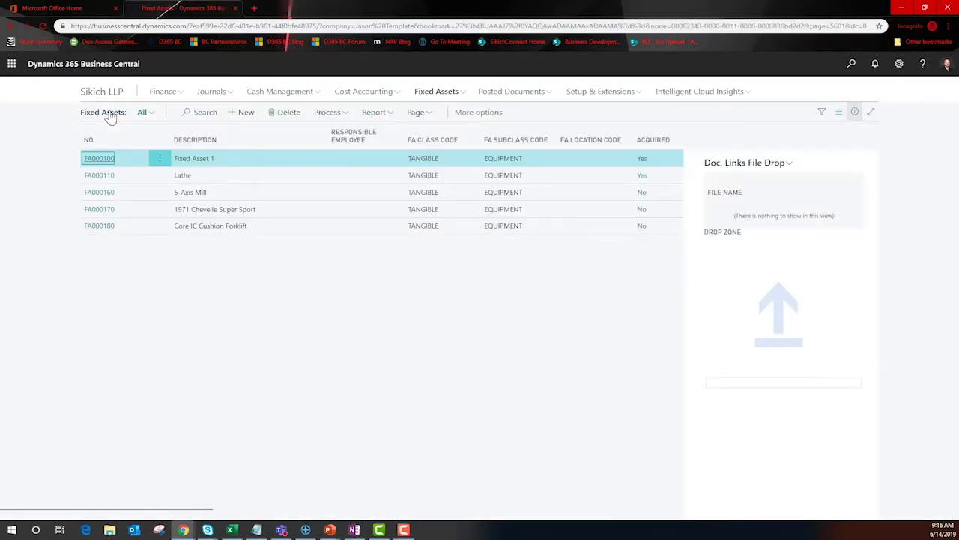
left_click(855, 112)
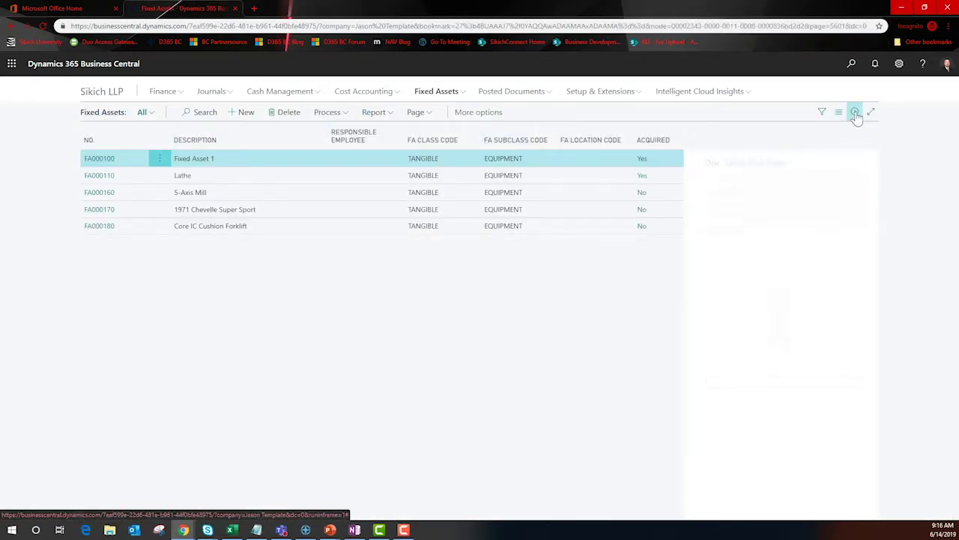
left_click(855, 113)
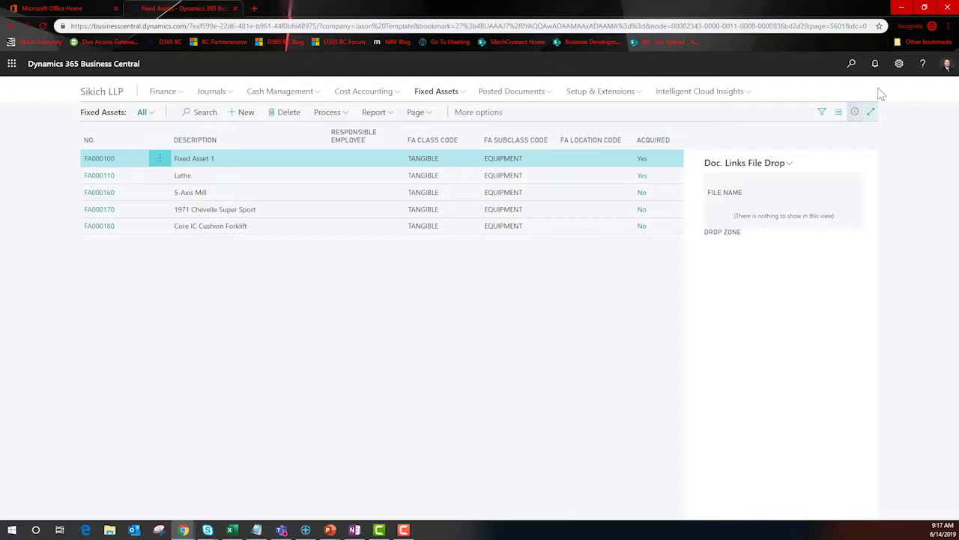
left_click(899, 64)
left_click(834, 140)
left_click(578, 90)
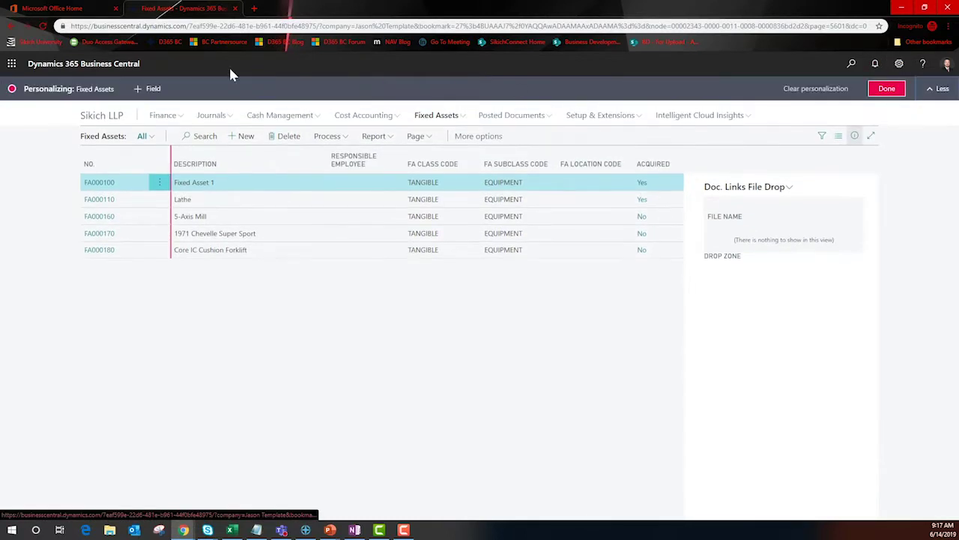
left_click(150, 88)
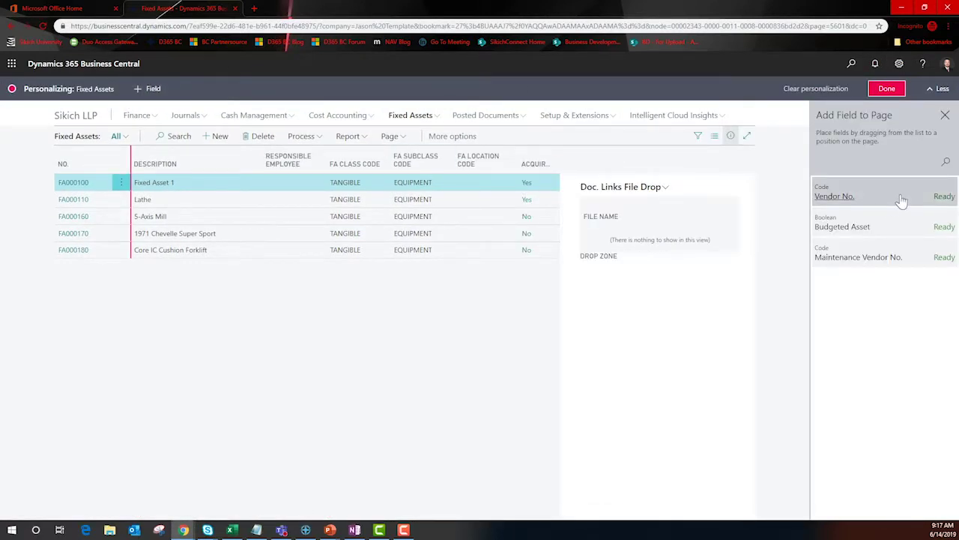
left_click_drag(902, 200, 310, 162)
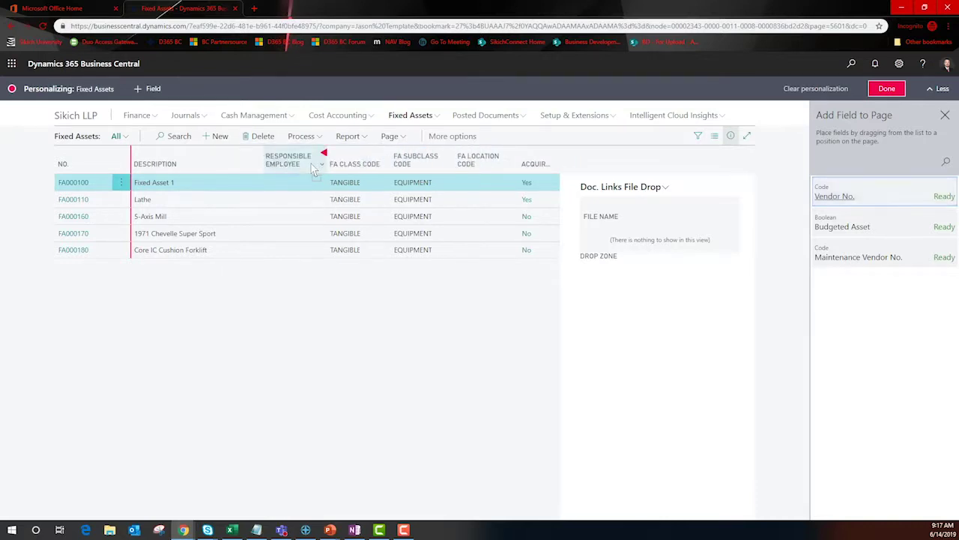
left_click(363, 154)
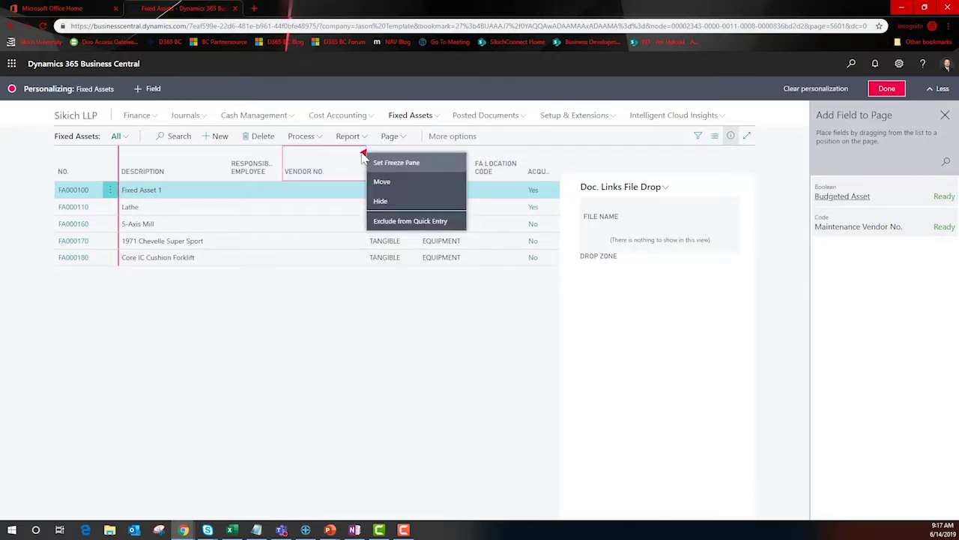
left_click(379, 201)
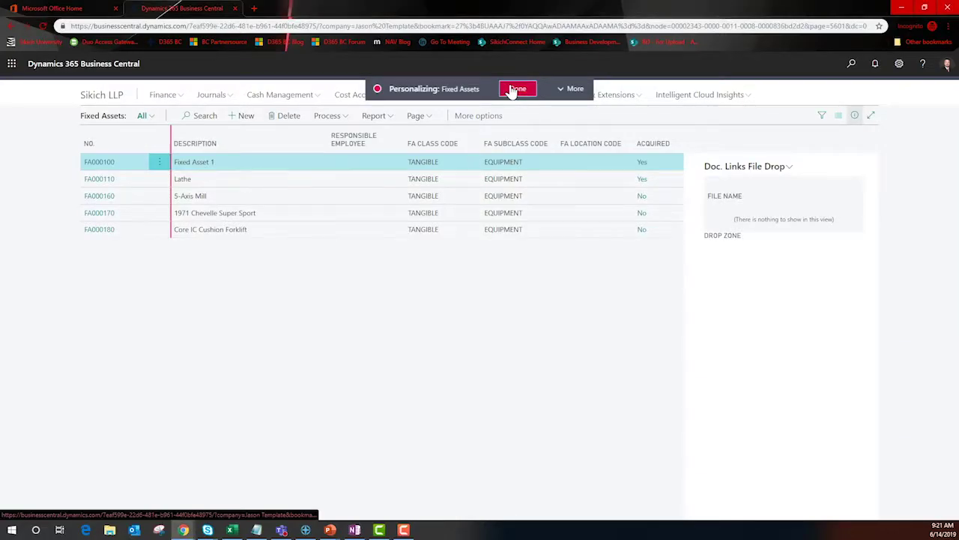
left_click(517, 90)
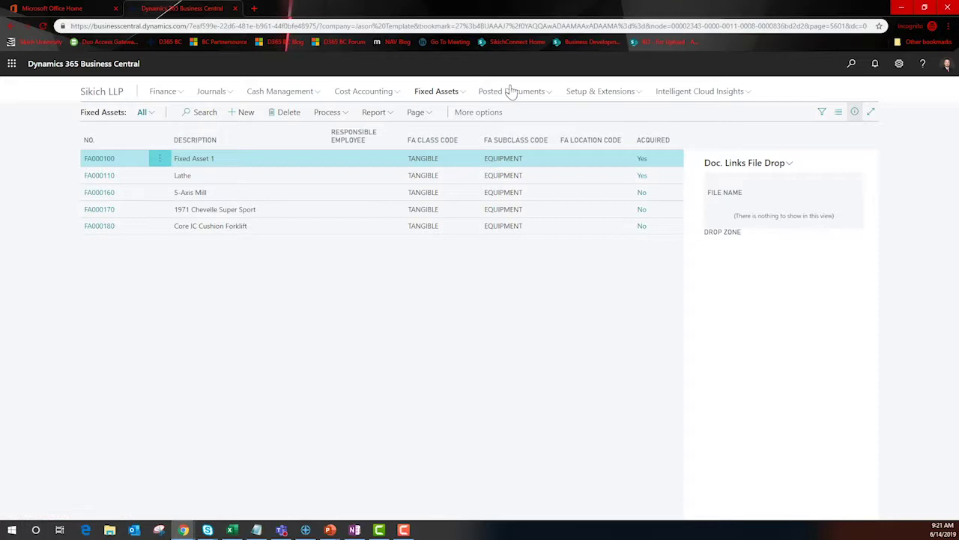
left_click(418, 112)
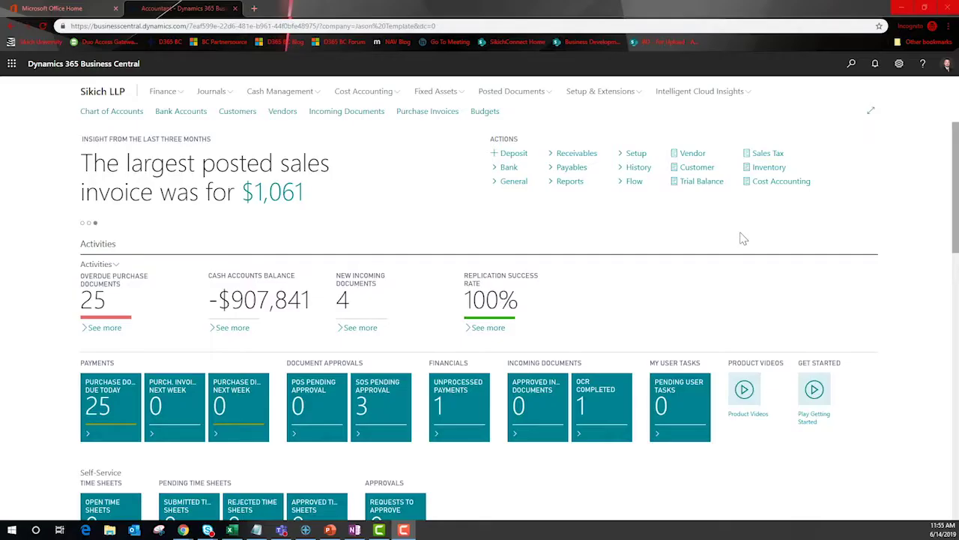
Create a new fixed asset from the Fixed Assets list and expand its general and depreciation details
left_click(437, 91)
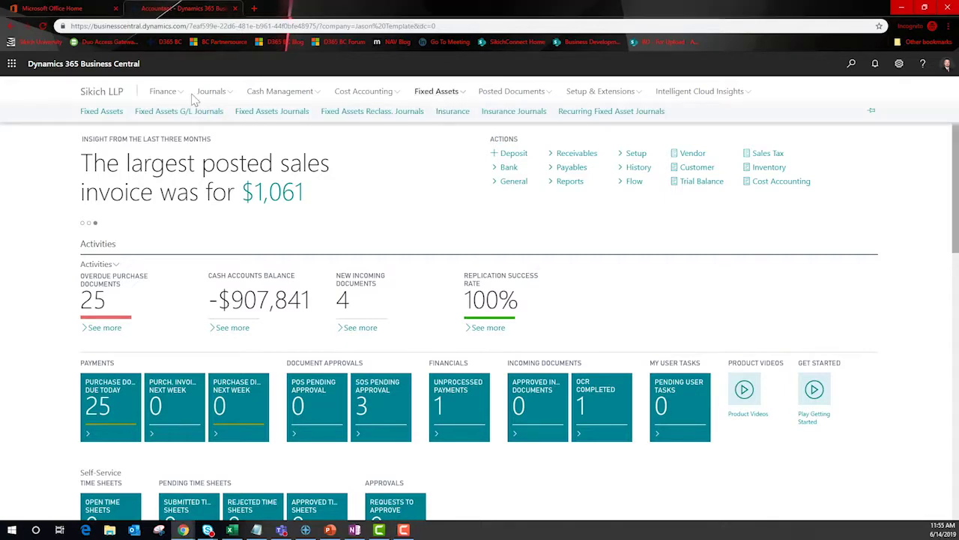
left_click(95, 112)
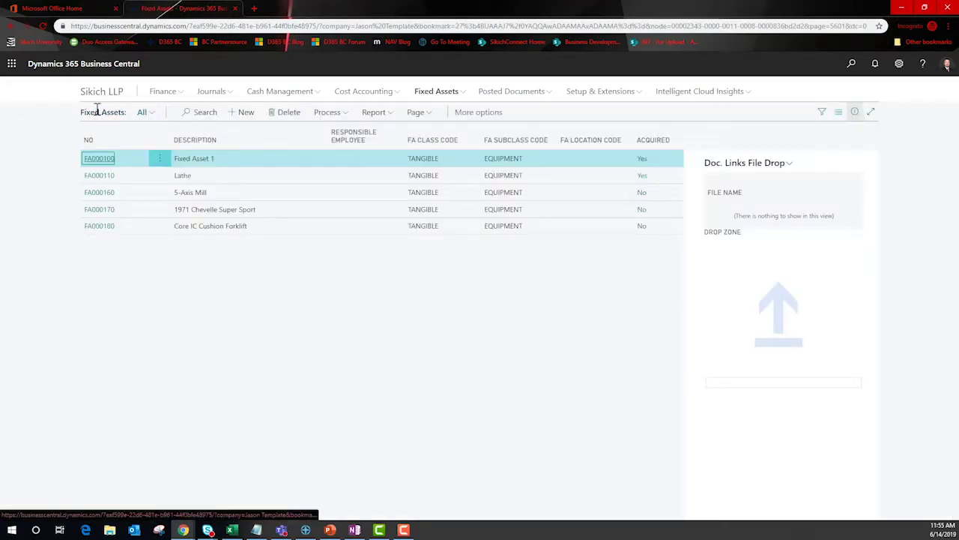
left_click(240, 113)
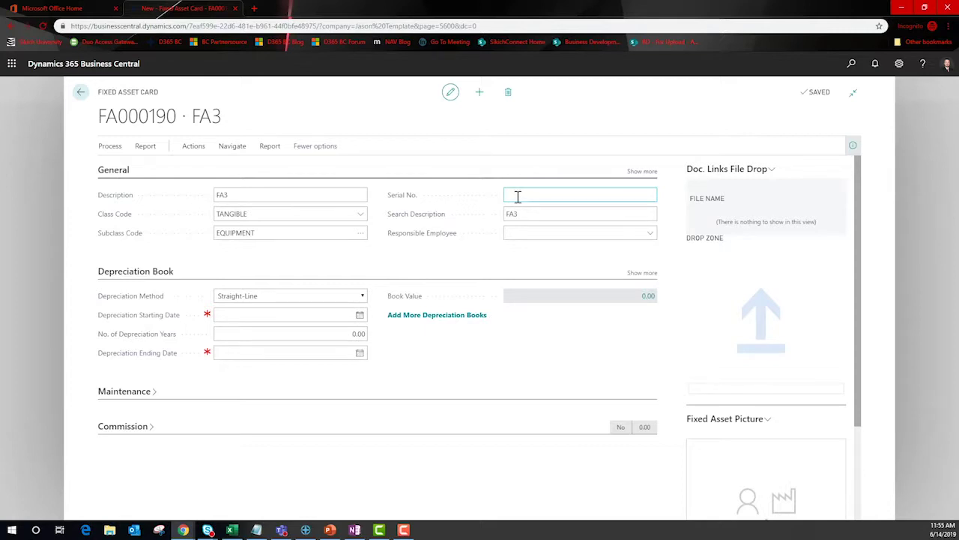
left_click(643, 171)
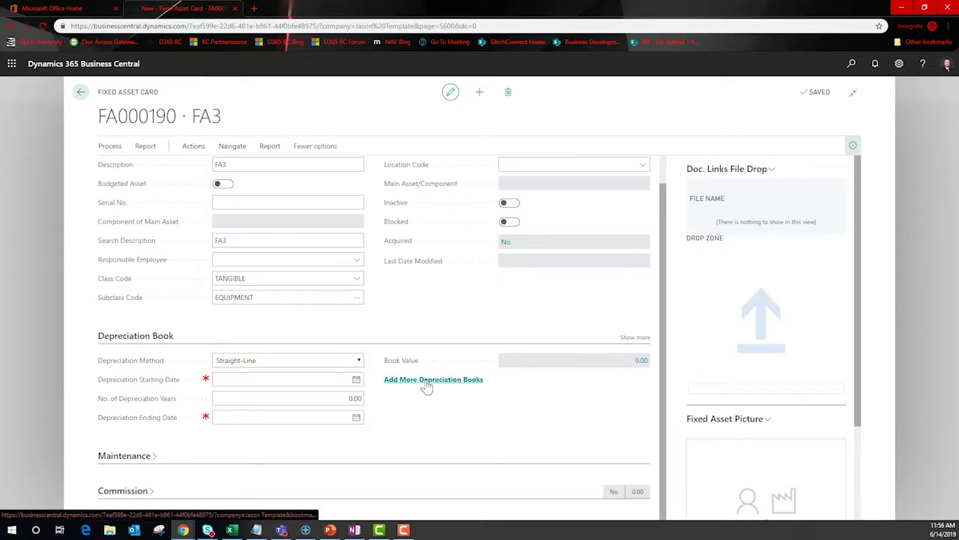
left_click(428, 388)
Give the asset a COMPANY depreciation book with EQUIPMENT posting group and Straight-Line method, then check Maintenance
left_click(161, 421)
left_click(160, 418)
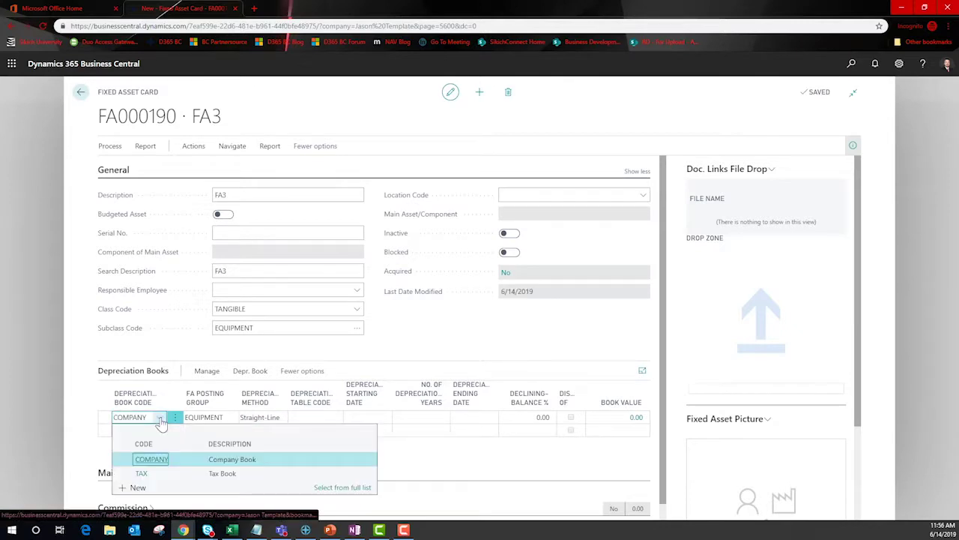
left_click(225, 420)
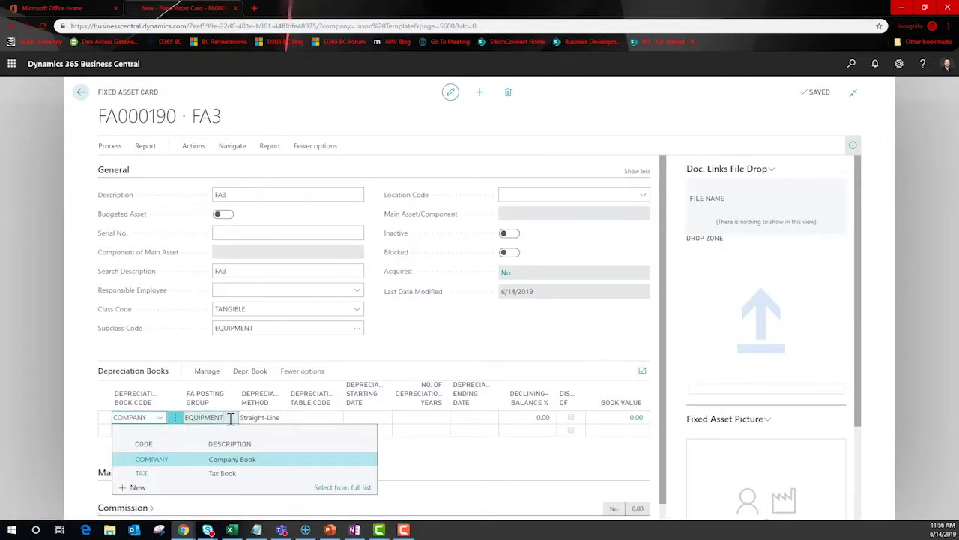
left_click(231, 419)
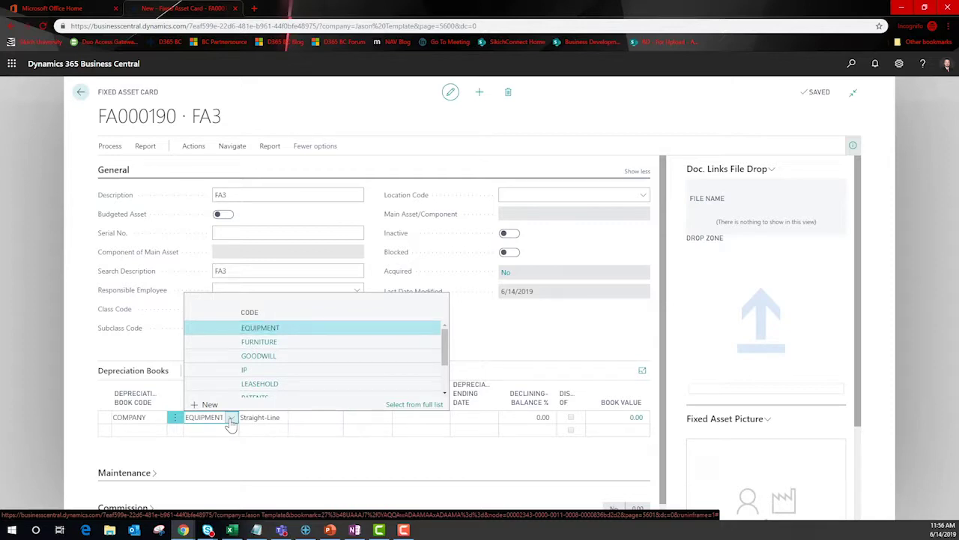
left_click(284, 418)
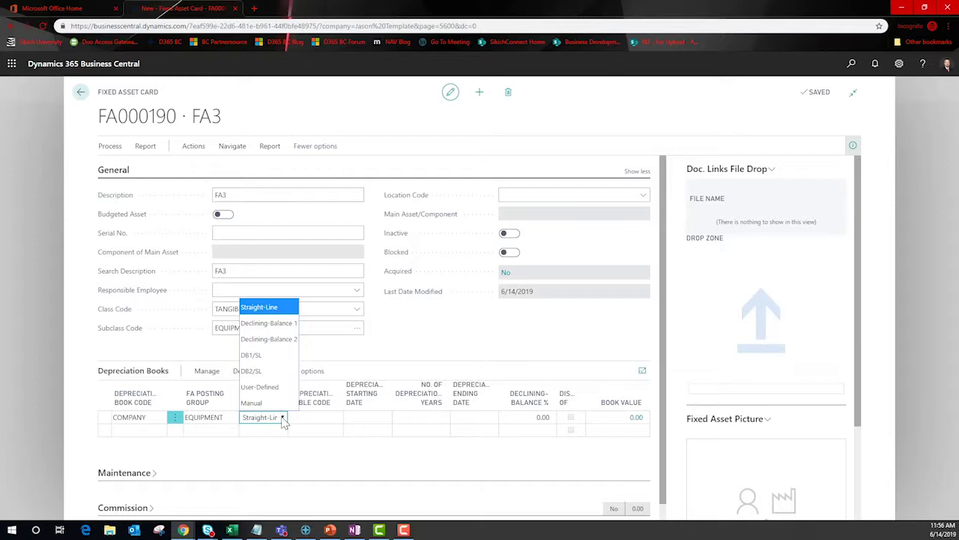
left_click(282, 418)
left_click(313, 413)
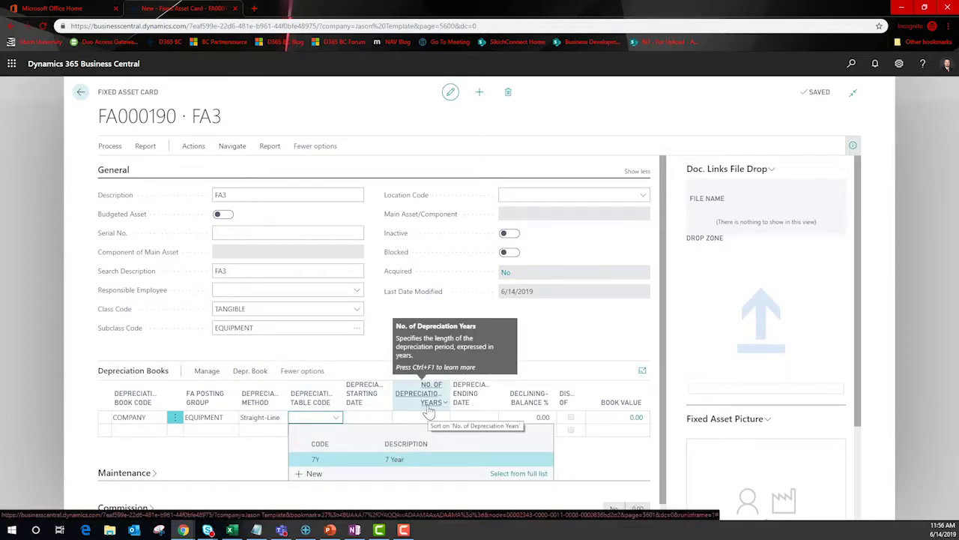
left_click(133, 474)
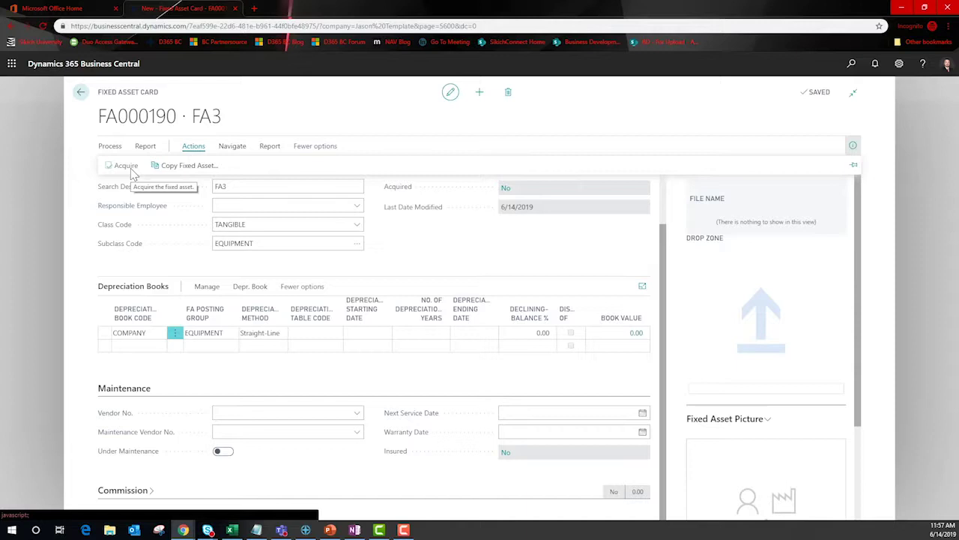
left_click(80, 91)
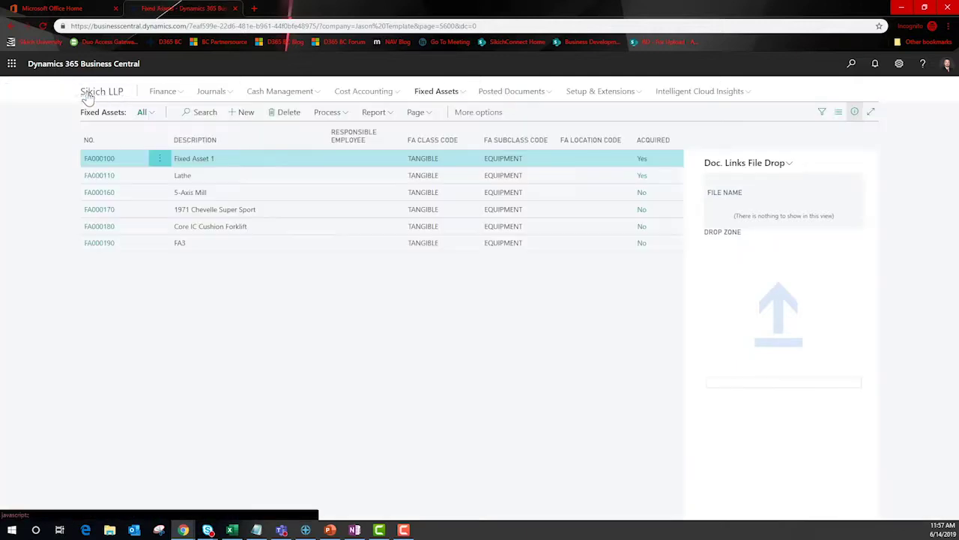
View FA000100's ledger entries, then drill into the 13,992.00 book value: 14,000.00 acquisition, -8.00 depreciation
left_click(90, 160)
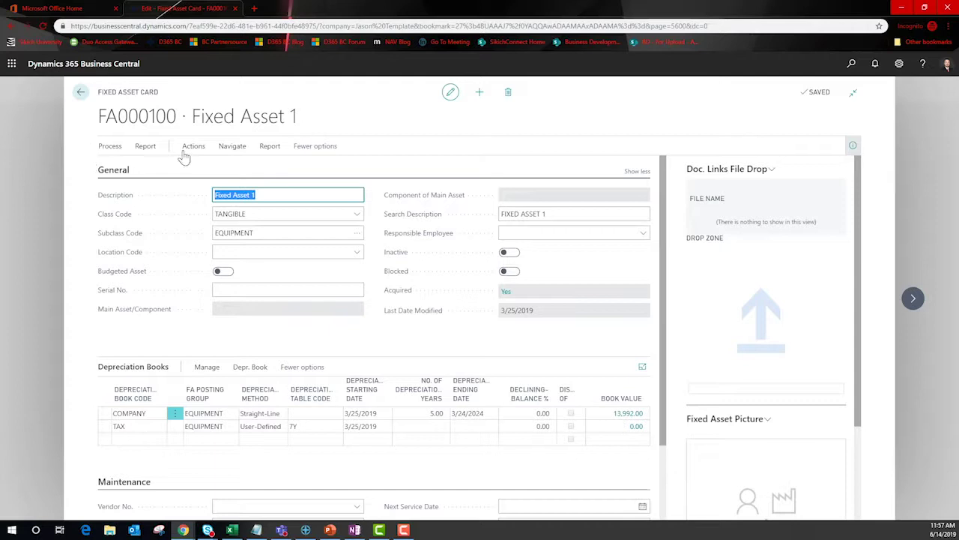
left_click(232, 146)
left_click(300, 165)
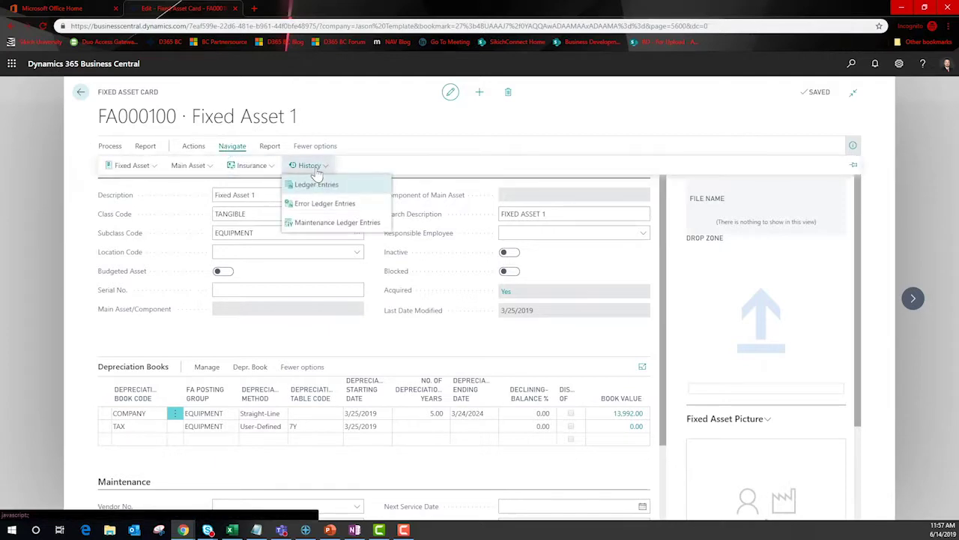
left_click(318, 186)
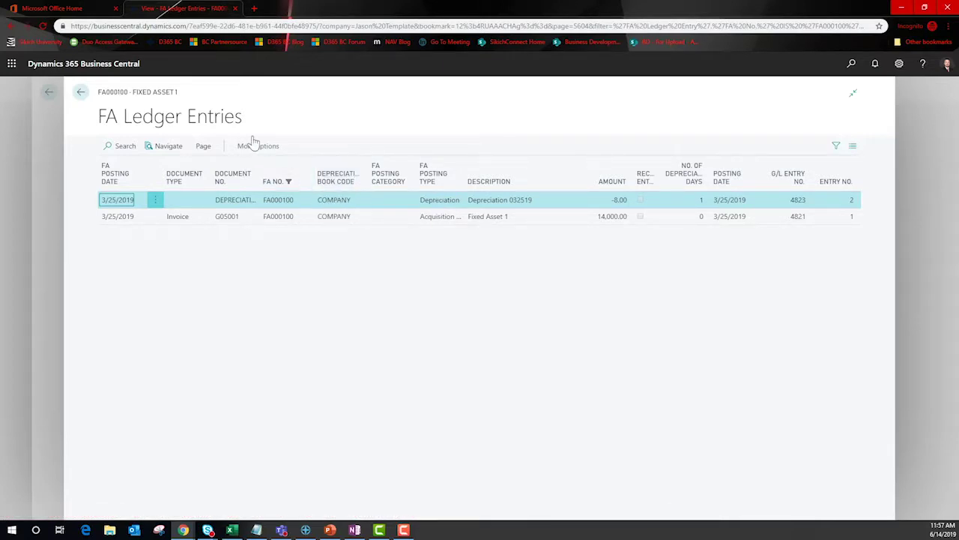
left_click(82, 93)
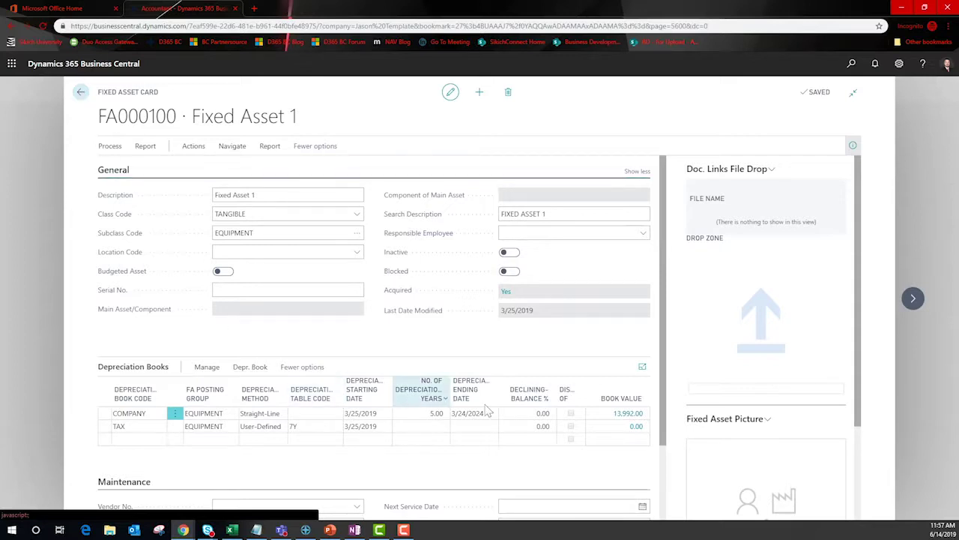
left_click(638, 416)
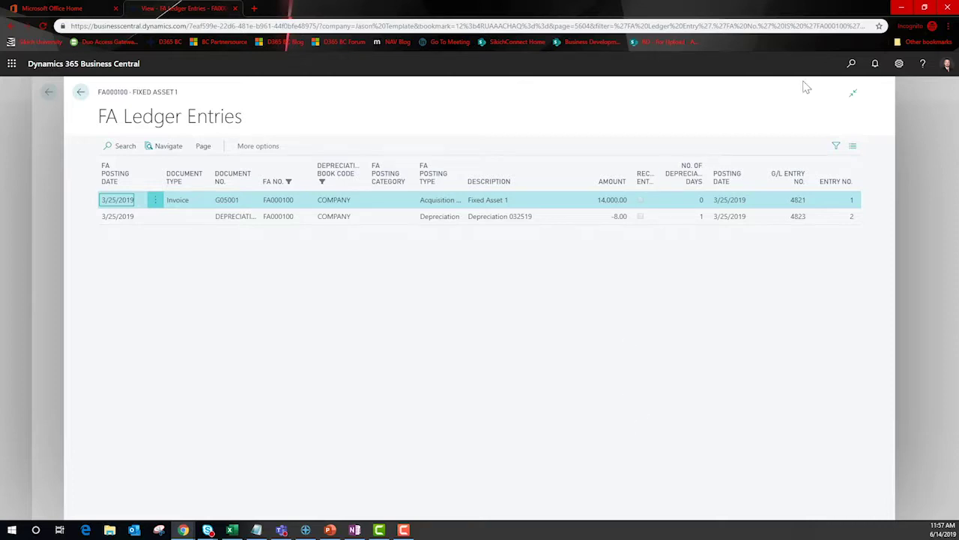
Run Calculate Depreciation via 'calc dep' and review the AUTOMATIC fixed asset G/L journal's columns and actions
left_click(852, 66)
type("calc dep")
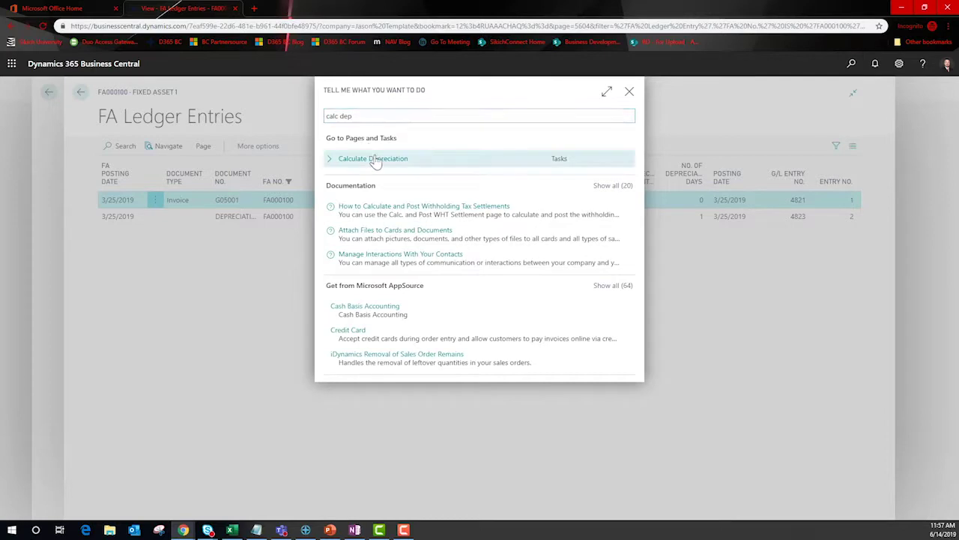
left_click(372, 157)
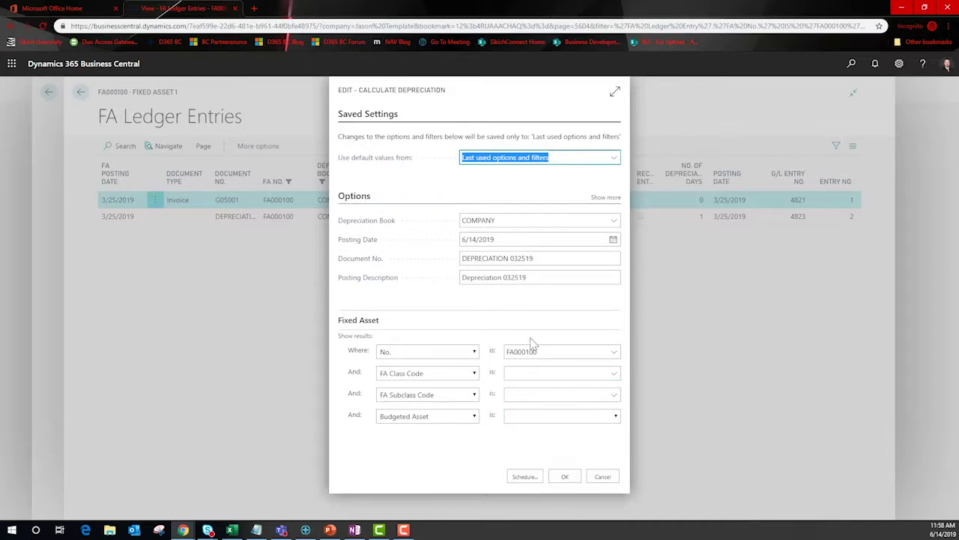
left_click(603, 474)
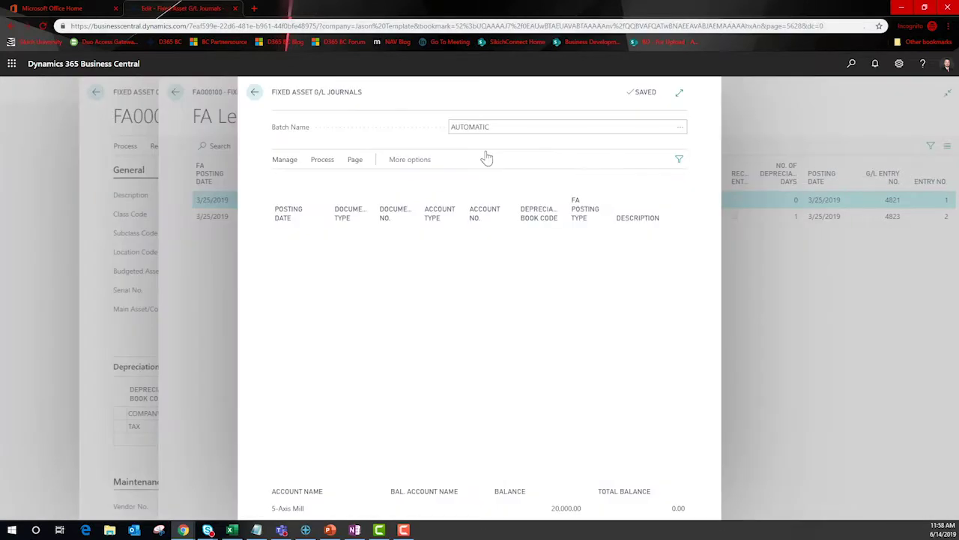
left_click(680, 93)
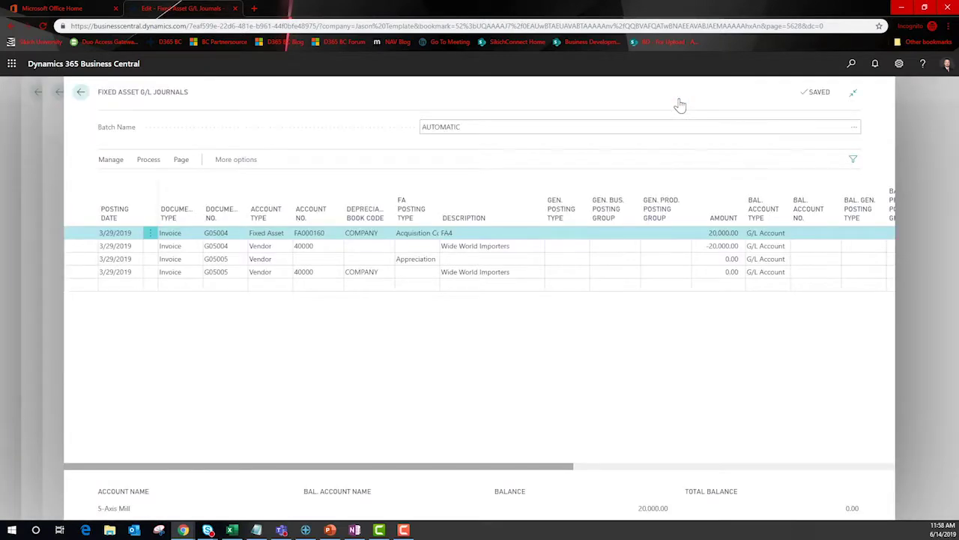
left_click(149, 160)
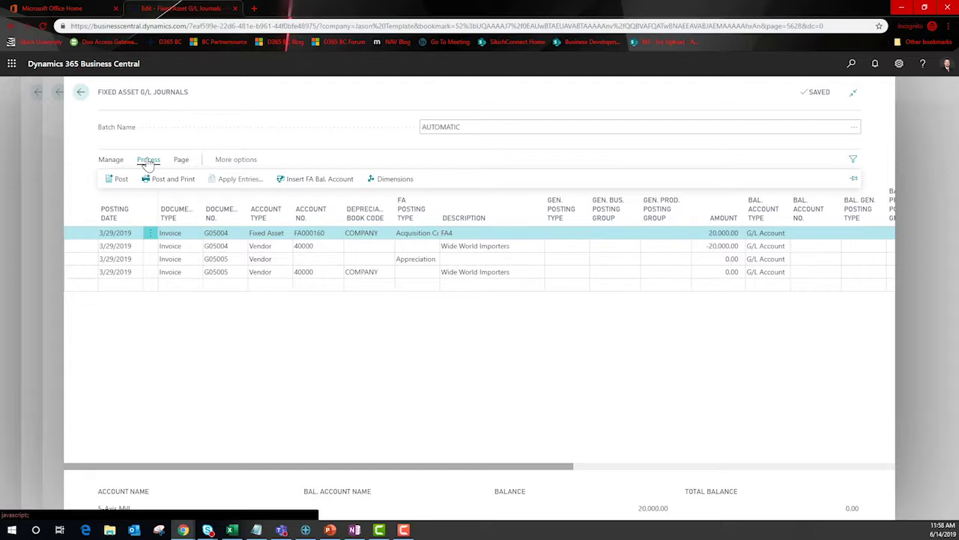
left_click(81, 91)
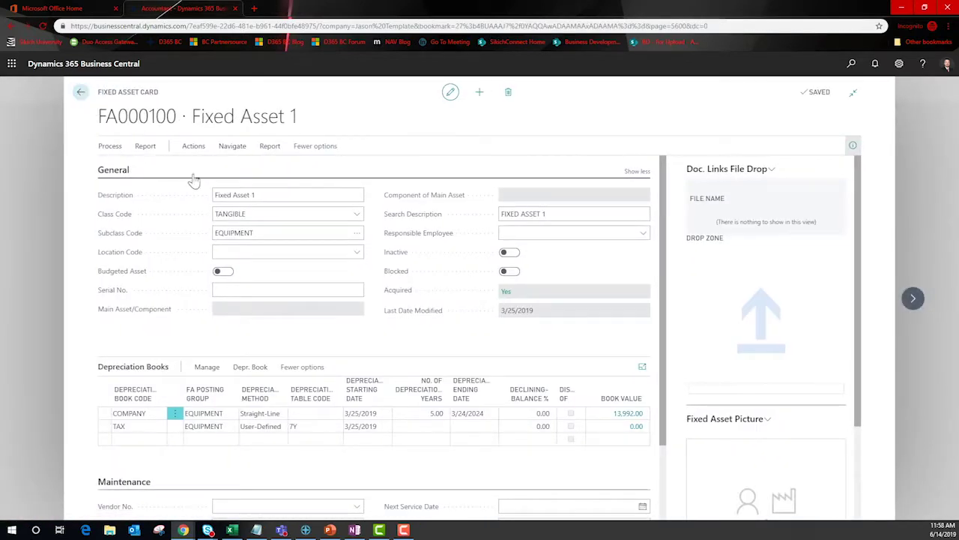
Show the reports available for Fixed Asset 1 from its card's Report actions
left_click(268, 149)
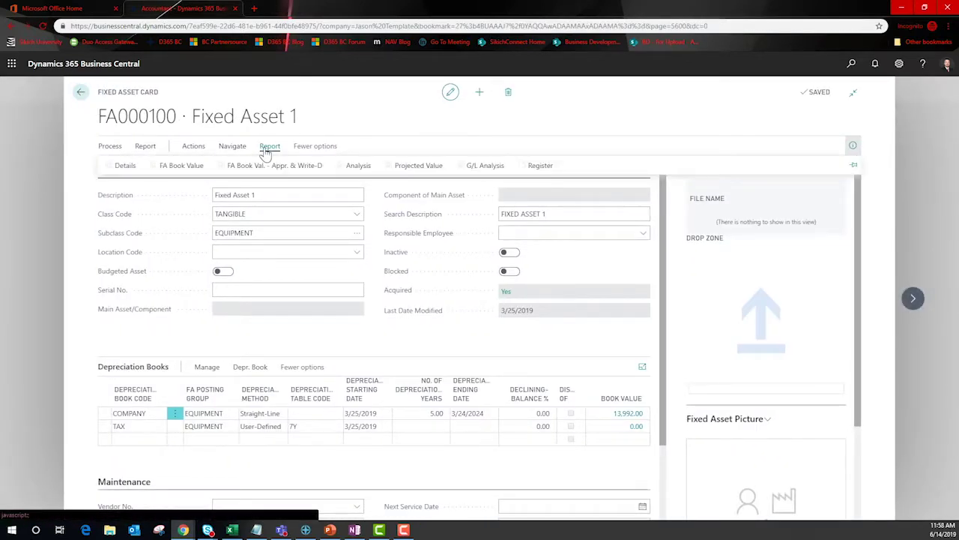